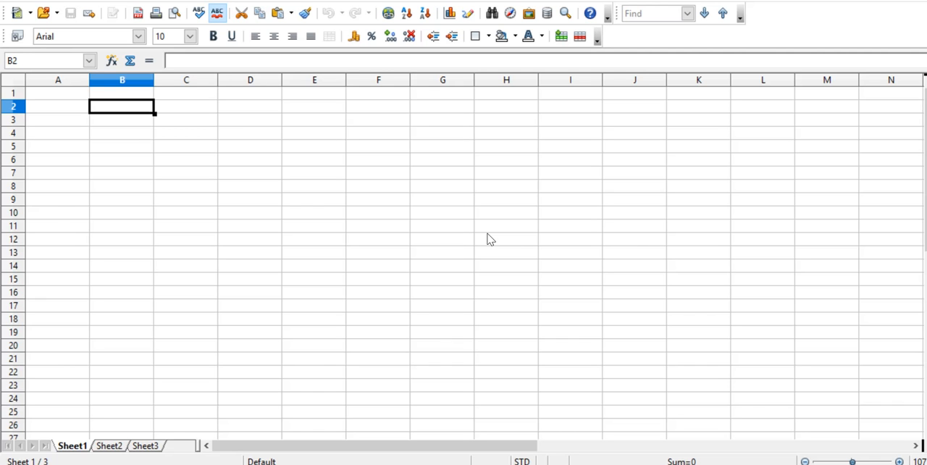
- Copy the first salesperson's name from the OpenOffice Writer sales document into cell B2 of the blank spreadsheet, and widen column B to fit it
{"action": "key", "text": "alt+Tab"}
{"action": "key", "text": "alt+Tab"}
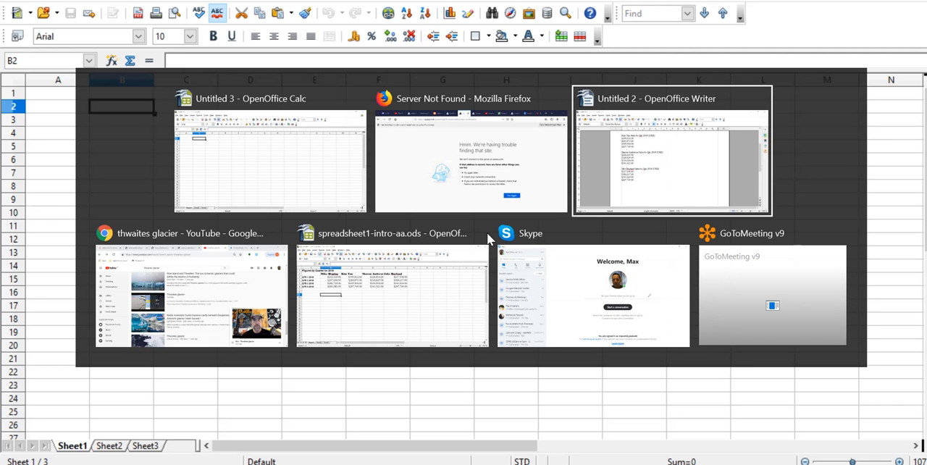
{"action": "scroll", "coordinate": [314, 205], "scroll_direction": "up", "scroll_amount": 3}
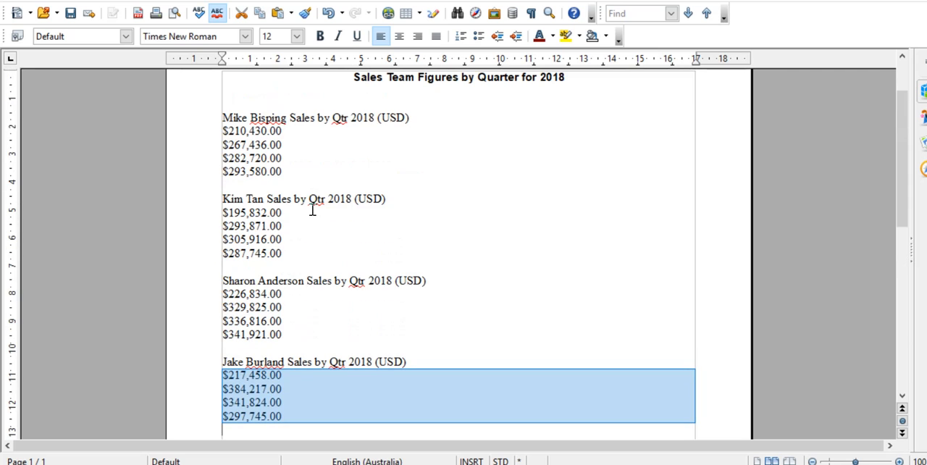
{"action": "left_click_drag", "start_coordinate": [287, 119], "coordinate": [220, 119]}
{"action": "key", "text": "ctrl+c"}
{"action": "key", "text": "alt+Tab"}
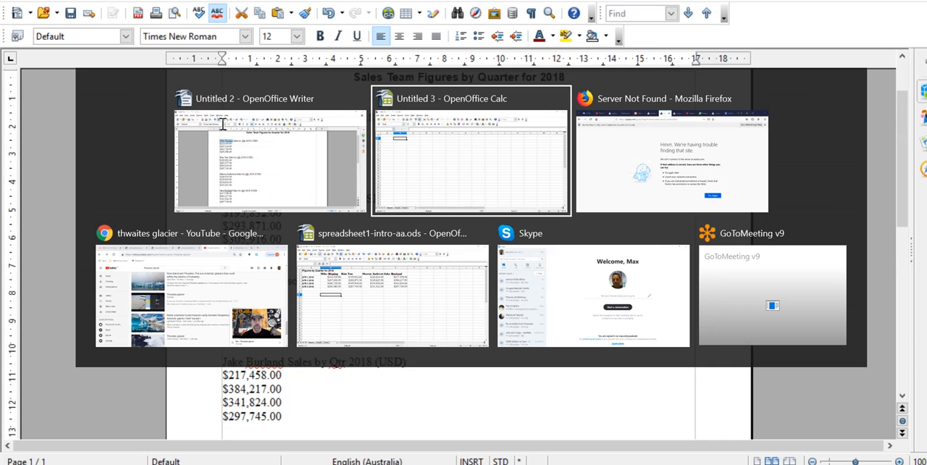
{"action": "key", "text": "ctrl+v"}
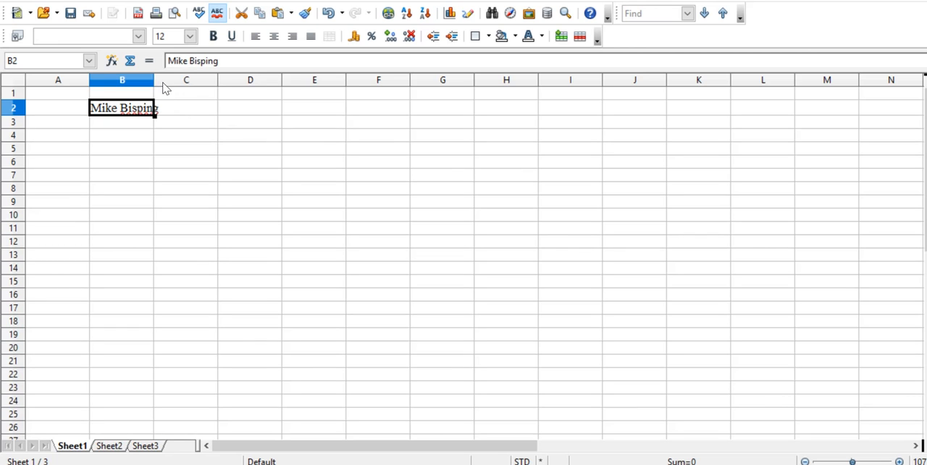
{"action": "left_click_drag", "start_coordinate": [154, 78], "coordinate": [165, 78]}
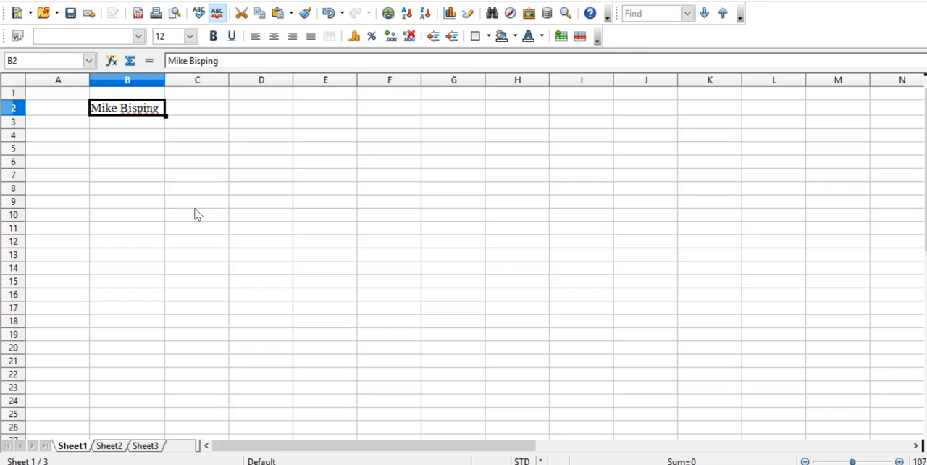
- Switch to the spreadsheet1-intro-aa.ods workbook and widen column B slightly
{"action": "key", "text": "alt+Tab"}
{"action": "key", "text": "alt+Tab"}
{"action": "key", "text": "alt+Tab"}
{"action": "key", "text": "alt+Tab"}
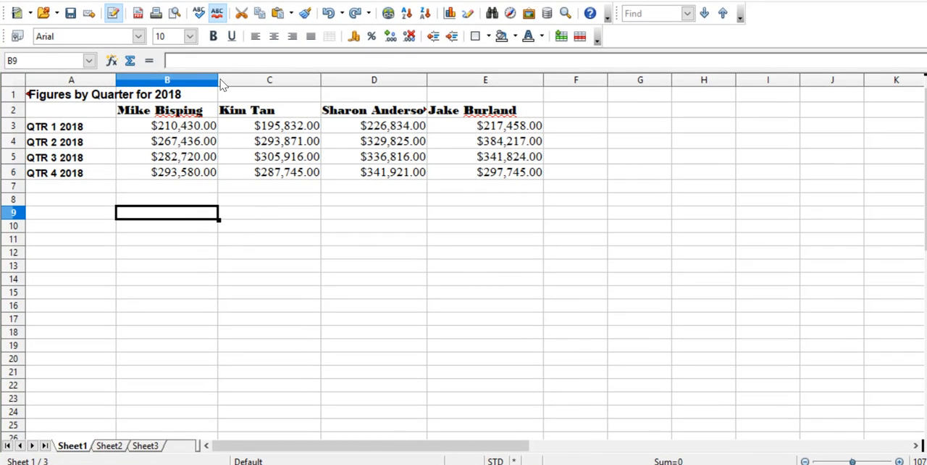
{"action": "left_click_drag", "start_coordinate": [218, 81], "coordinate": [227, 81]}
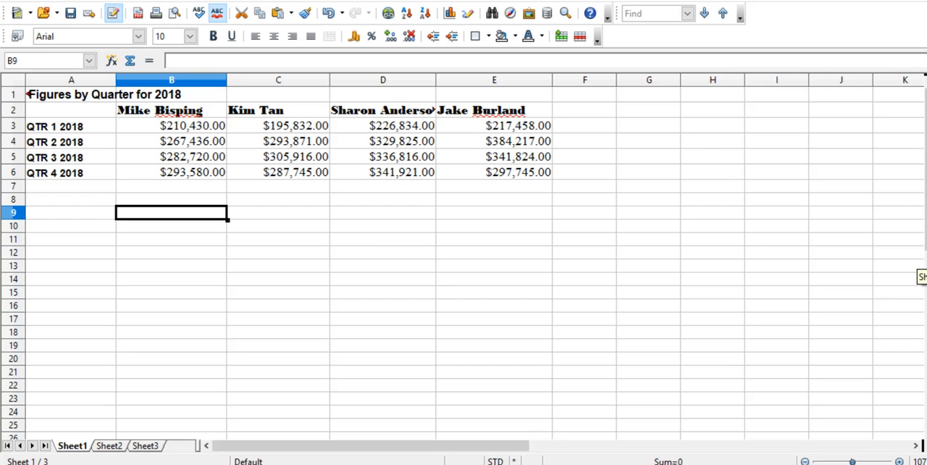
- Set the font of the range A1:E7 to Arial, size 11
{"action": "left_click", "coordinate": [917, 277]}
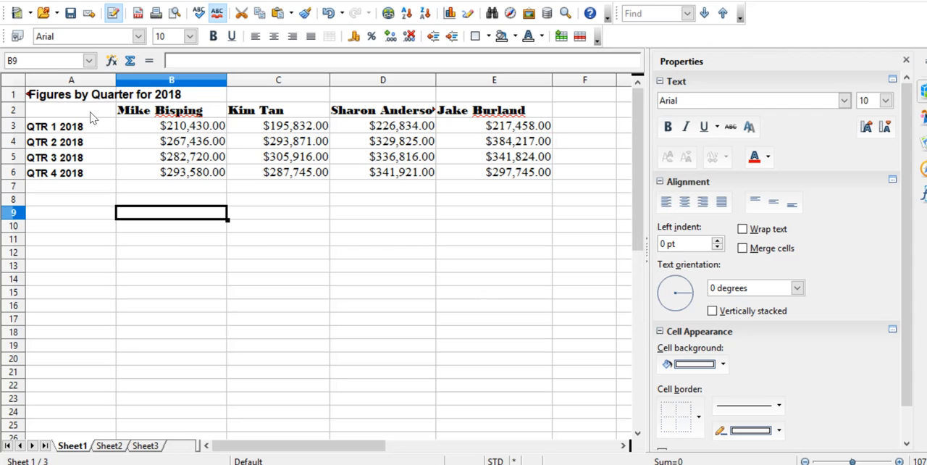
{"action": "left_click", "coordinate": [57, 96]}
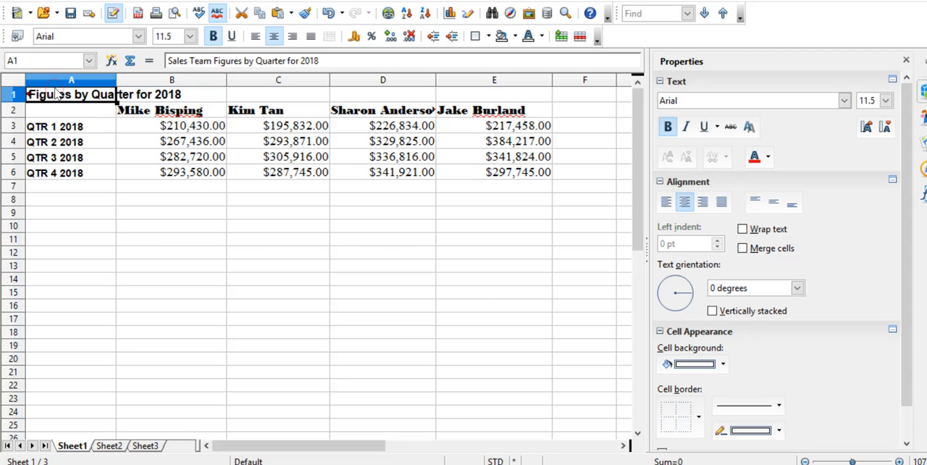
{"action": "left_click_drag", "start_coordinate": [47, 91], "coordinate": [498, 187]}
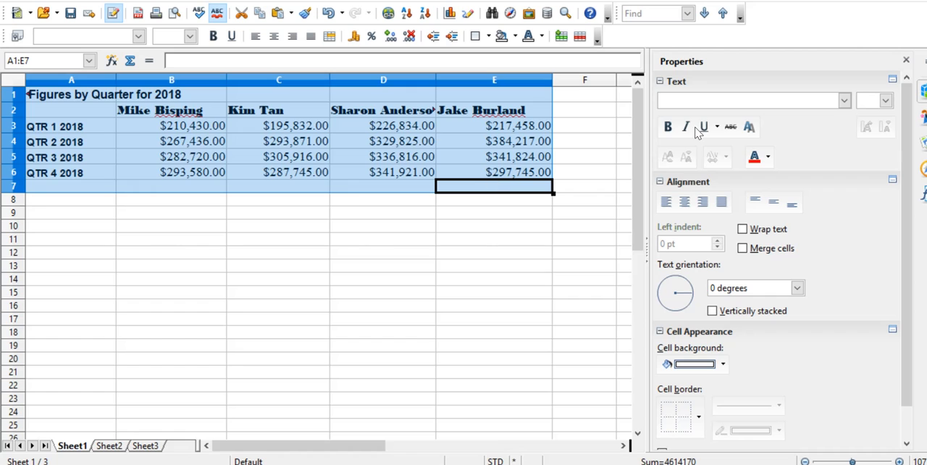
{"action": "left_click", "coordinate": [844, 100]}
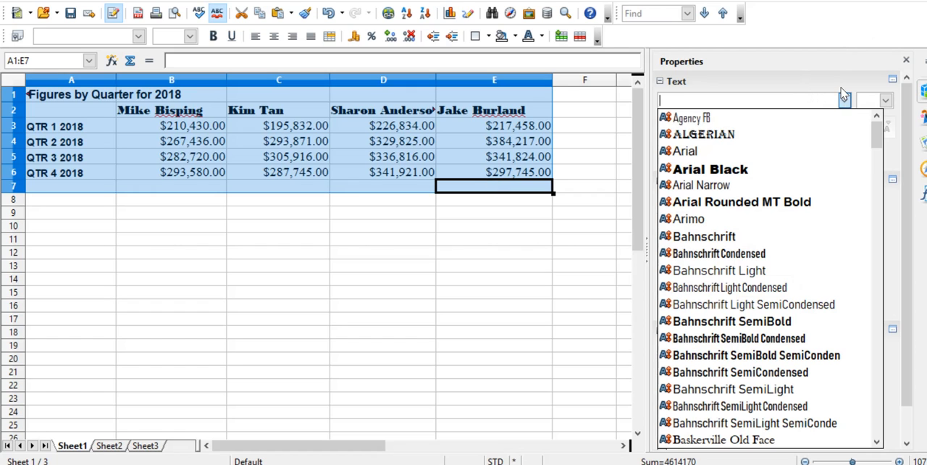
{"action": "left_click", "coordinate": [753, 154]}
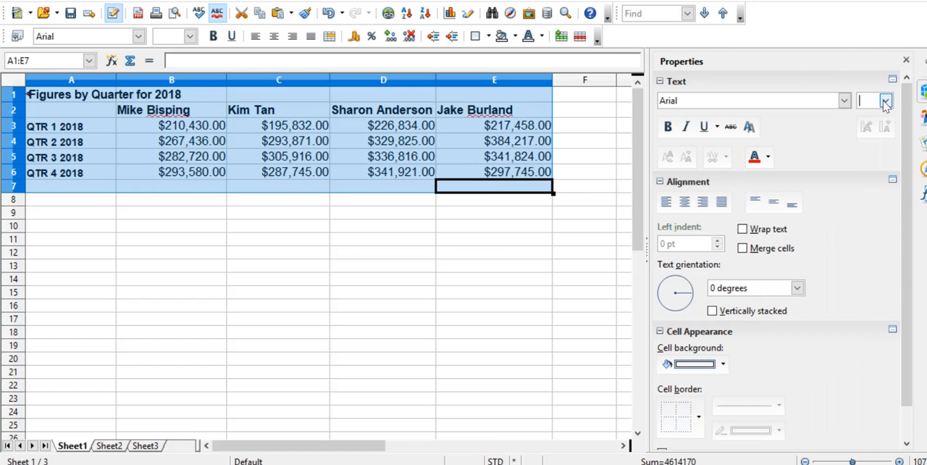
{"action": "left_click", "coordinate": [884, 100]}
{"action": "left_click", "coordinate": [862, 186]}
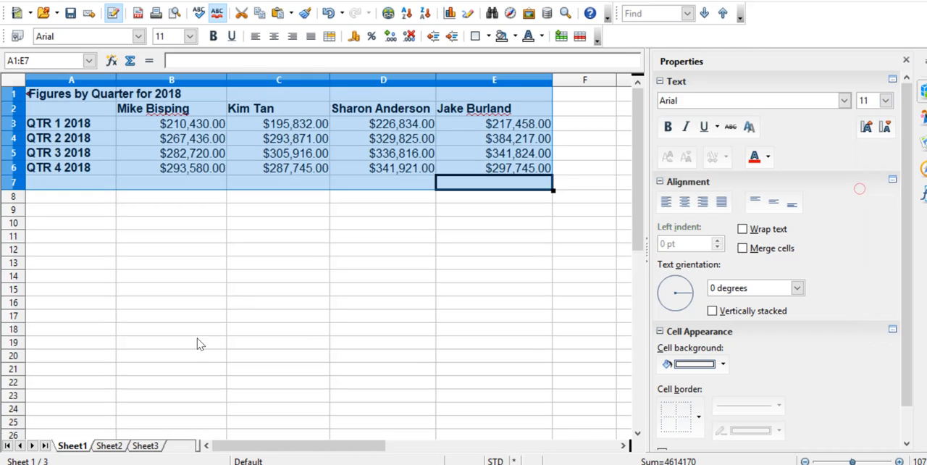
{"action": "left_click", "coordinate": [229, 291]}
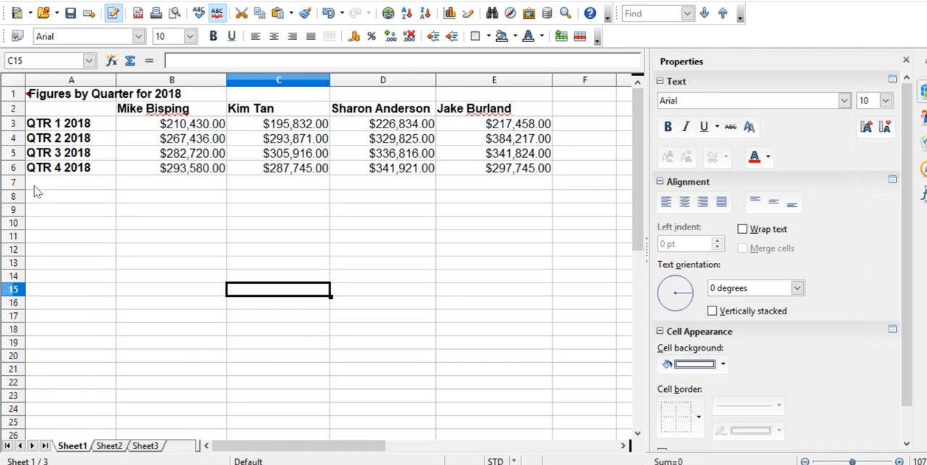
- Merge cells A1:E1 for the table title and centre-align the salesperson names in B2:E2
{"action": "left_click", "coordinate": [70, 97]}
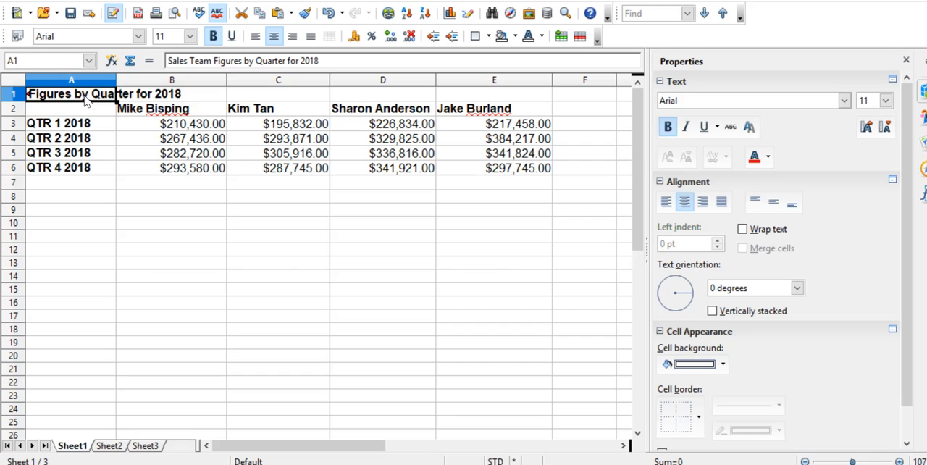
{"action": "left_click_drag", "start_coordinate": [86, 100], "coordinate": [517, 91]}
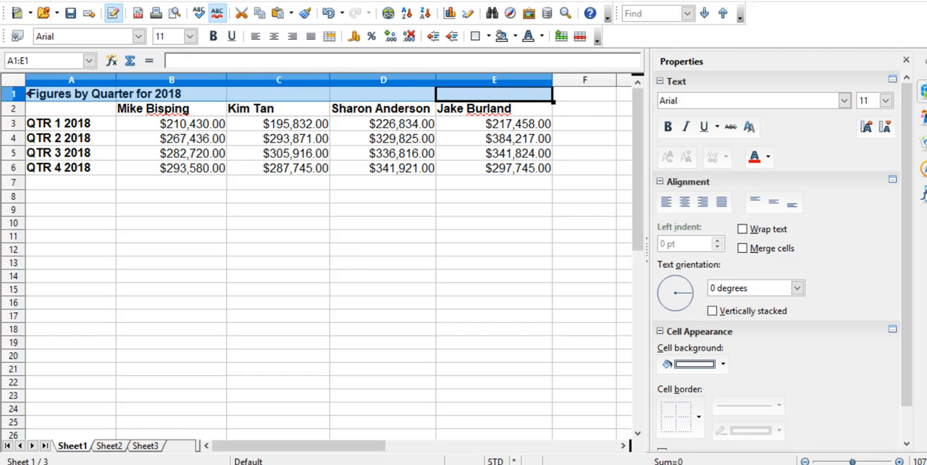
{"action": "left_click", "coordinate": [742, 249]}
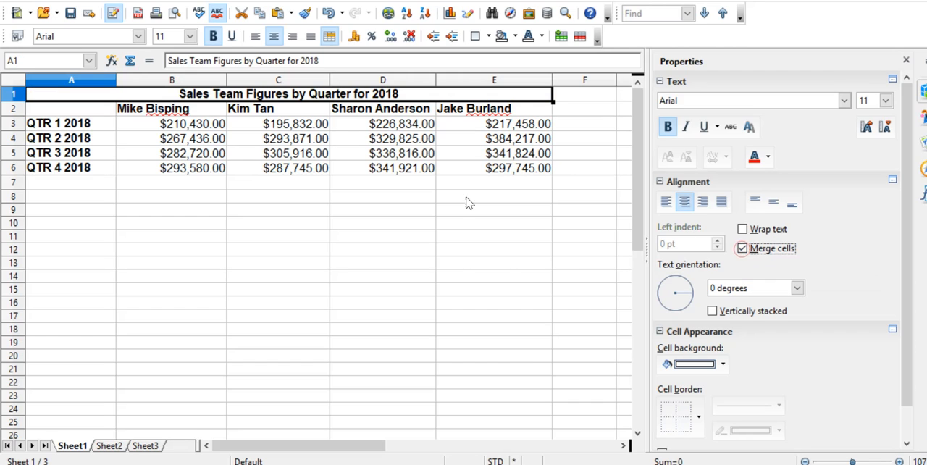
{"action": "left_click", "coordinate": [403, 210]}
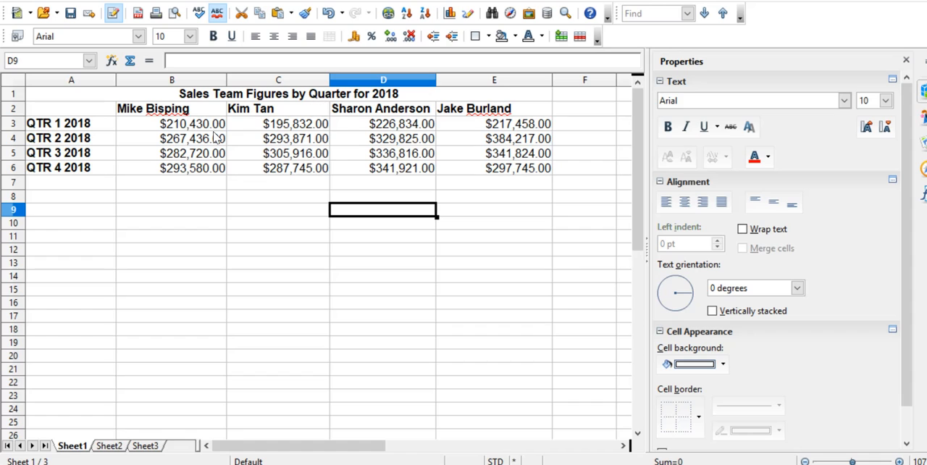
{"action": "left_click_drag", "start_coordinate": [145, 111], "coordinate": [464, 110]}
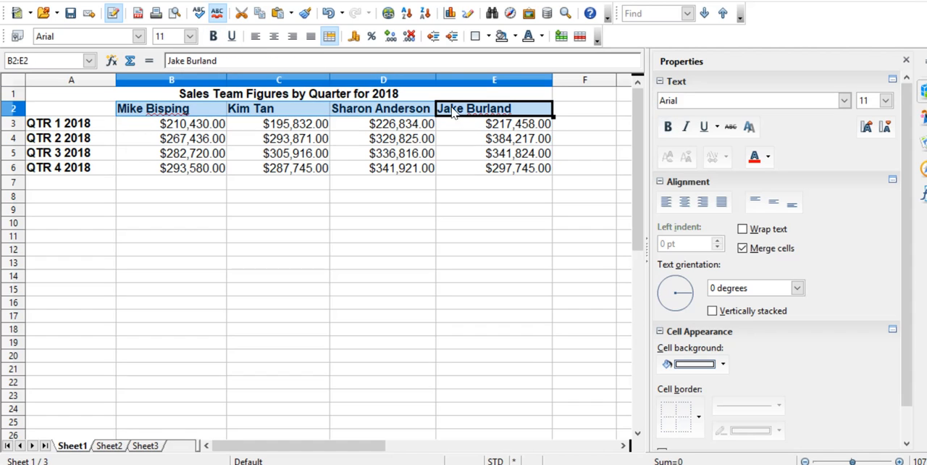
{"action": "left_click", "coordinate": [693, 205]}
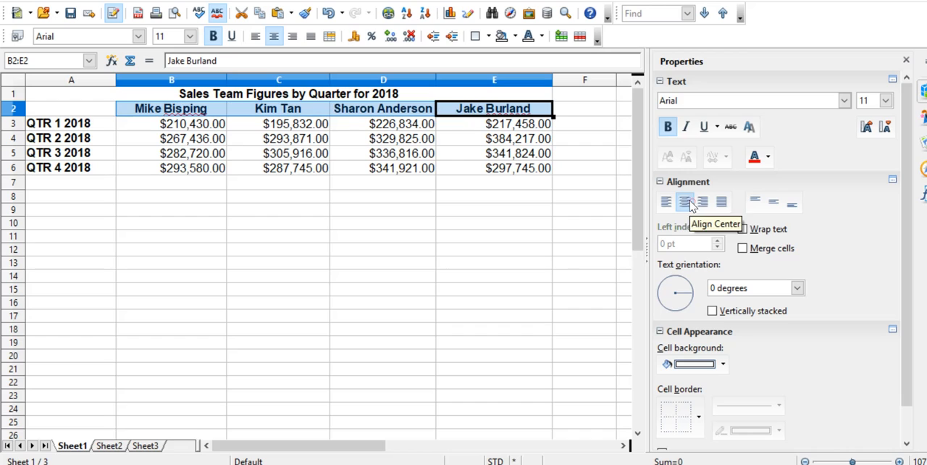
- Enter the label TOTALS in cell A7 and make all of row 7 bold
{"action": "left_click", "coordinate": [40, 183]}
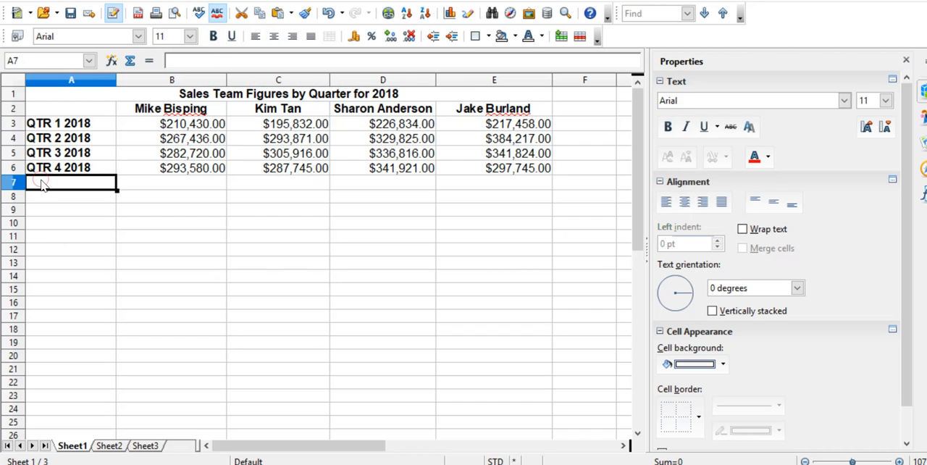
{"action": "key", "text": "Caps_Lock"}
{"action": "type", "text": "TOT"}
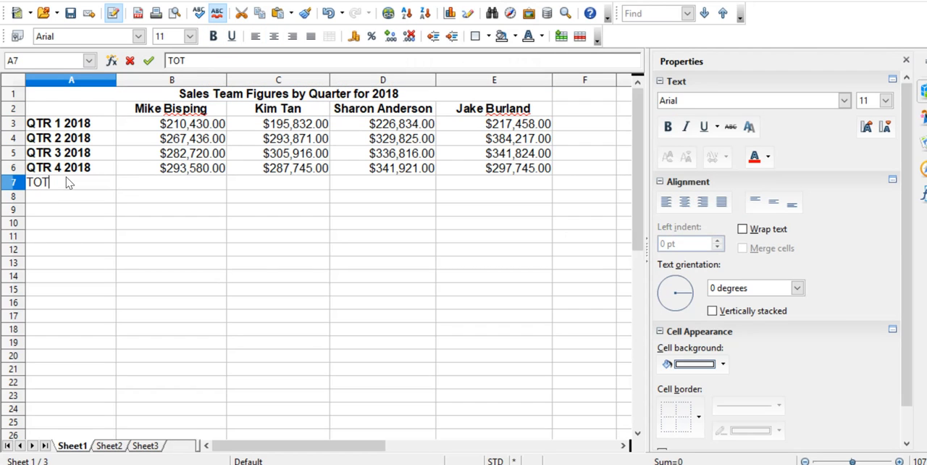
{"action": "type", "text": "ALS"}
{"action": "key", "text": "Return"}
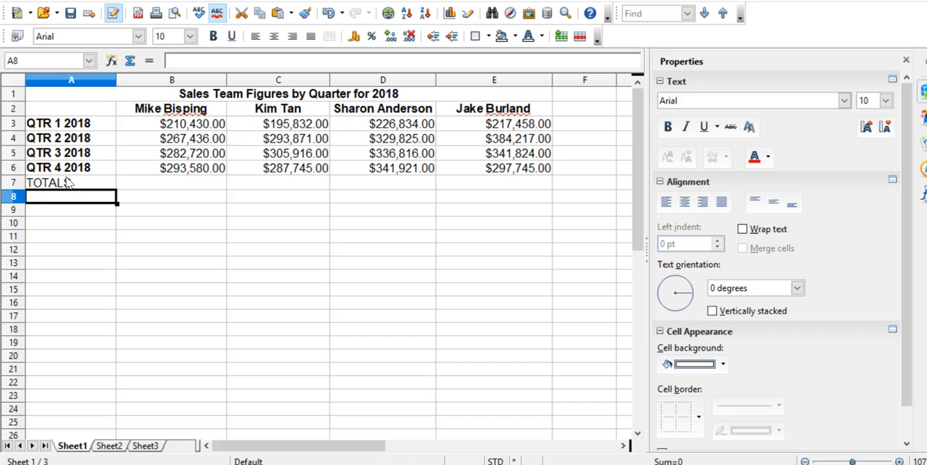
{"action": "left_click", "coordinate": [13, 183]}
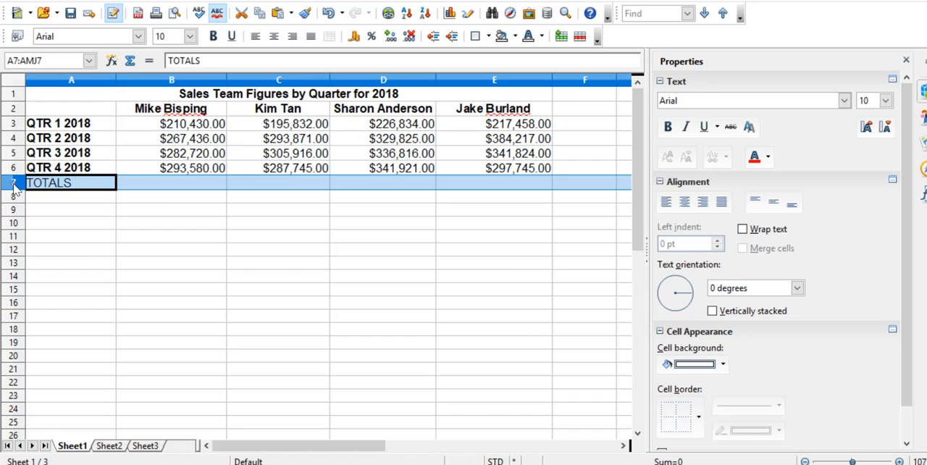
{"action": "left_click", "coordinate": [668, 127]}
- Enter a SUM formula in cell B7 that totals the quarterly figures in B3:B6
{"action": "left_click", "coordinate": [164, 187]}
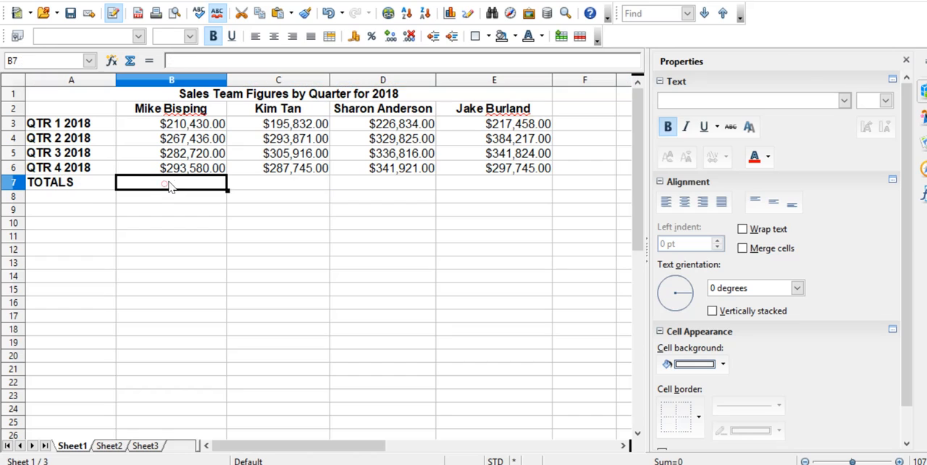
{"action": "type", "text": "=SUM"}
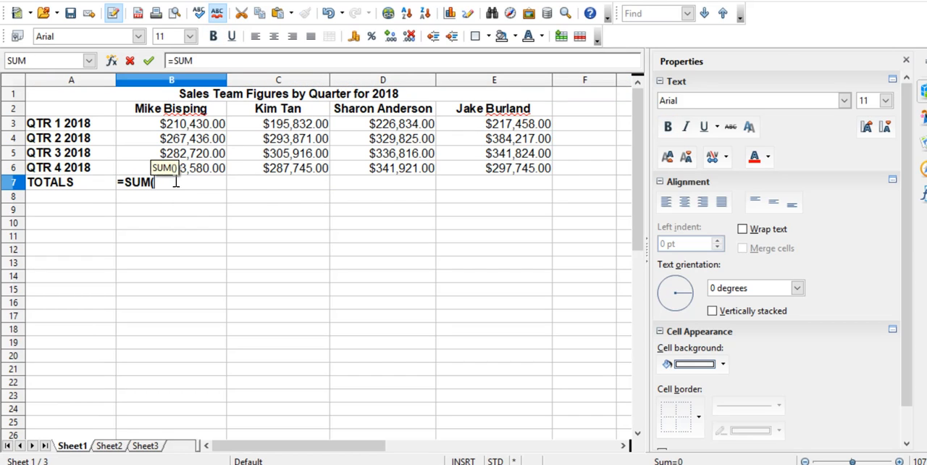
{"action": "type", "text": "("}
{"action": "key", "text": "Up"}
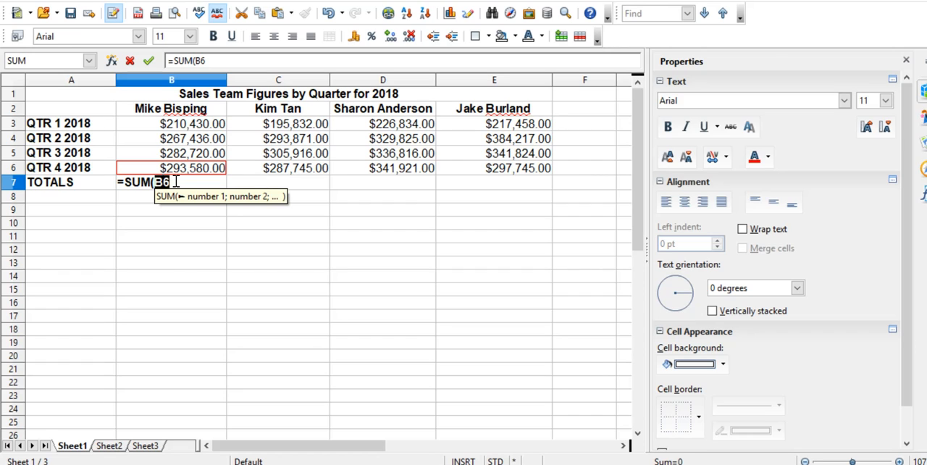
{"action": "key", "text": "shift+Up"}
{"action": "key", "text": "shift+Up"}
{"action": "key", "text": "shift+Up"}
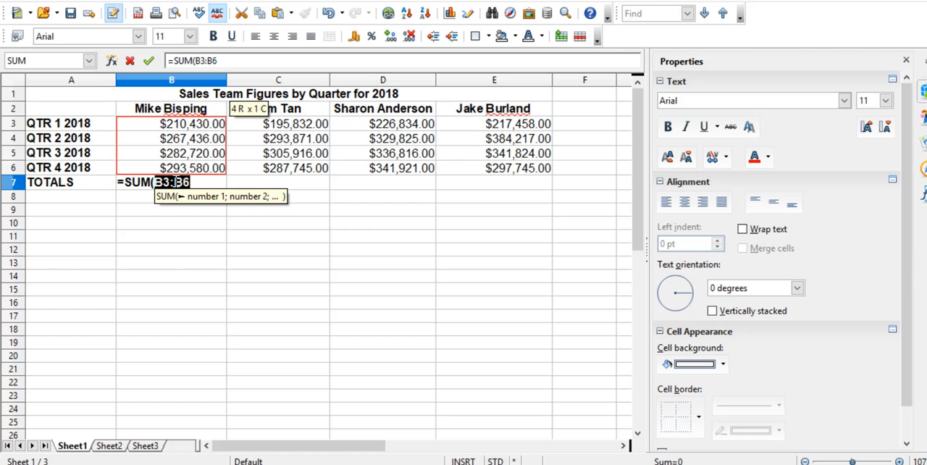
{"action": "key", "text": "Return"}
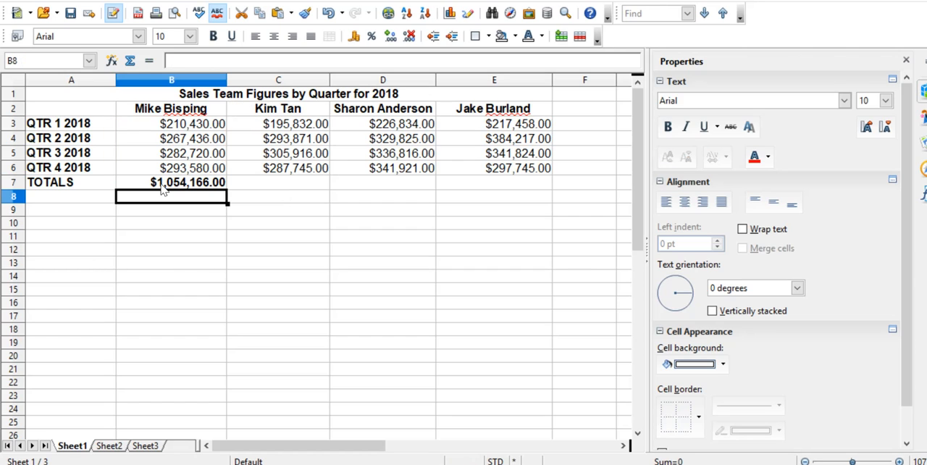
- Copy the SUM formula from cell B7 into C7:E7 and check the formula in each pasted cell
{"action": "left_click", "coordinate": [166, 185]}
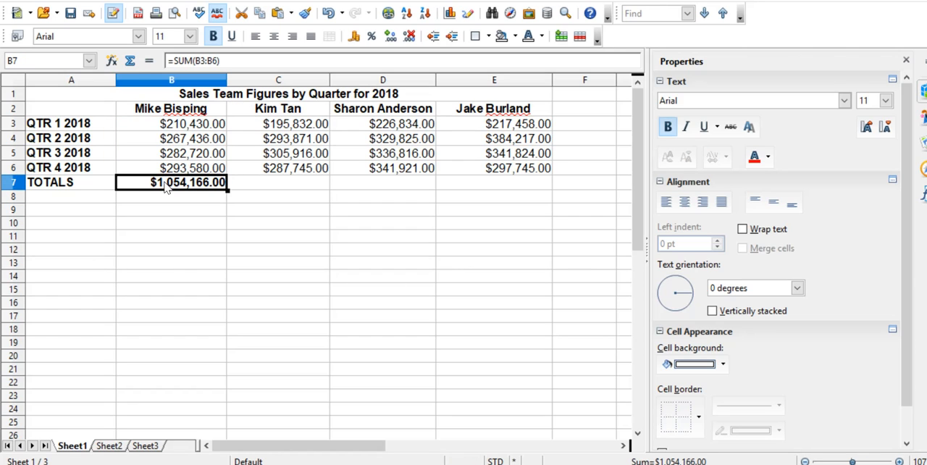
{"action": "right_click", "coordinate": [159, 192]}
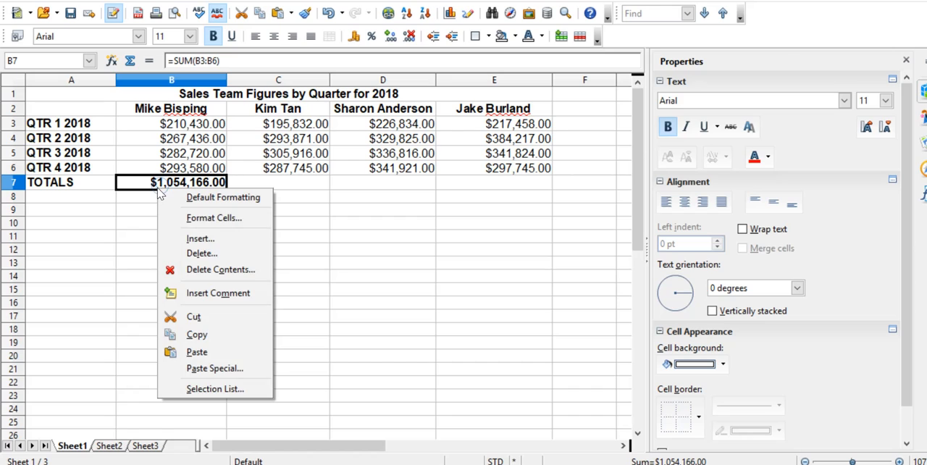
{"action": "left_click", "coordinate": [213, 335]}
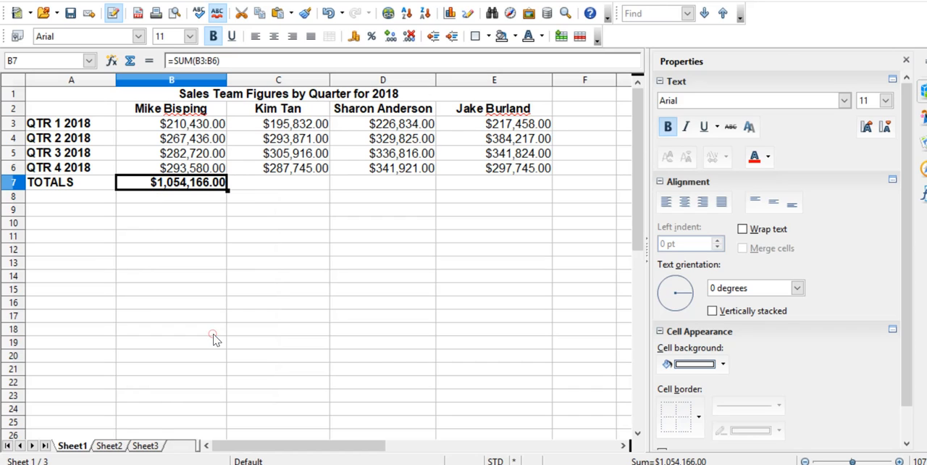
{"action": "left_click", "coordinate": [285, 182]}
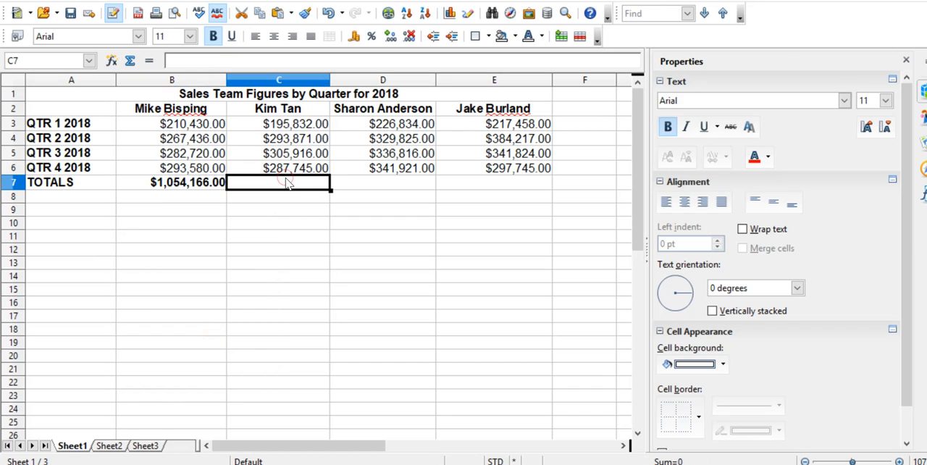
{"action": "key", "text": "shift+Right"}
{"action": "key", "text": "shift+Right"}
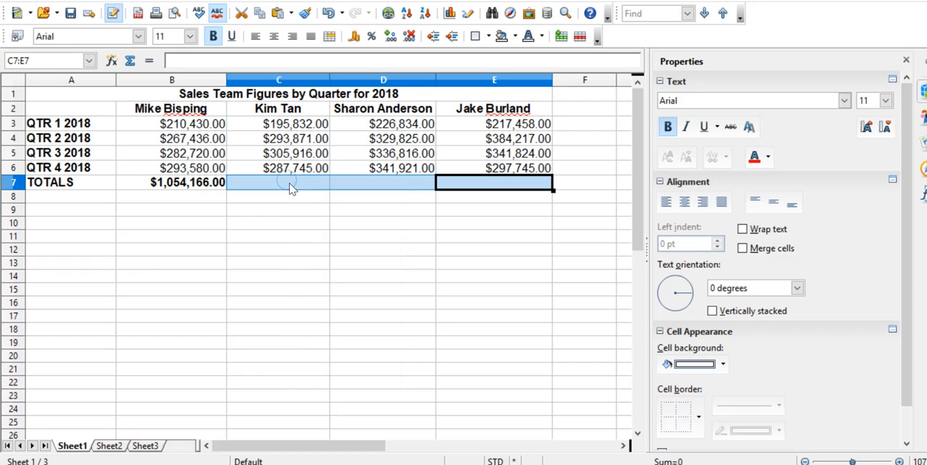
{"action": "right_click", "coordinate": [287, 188]}
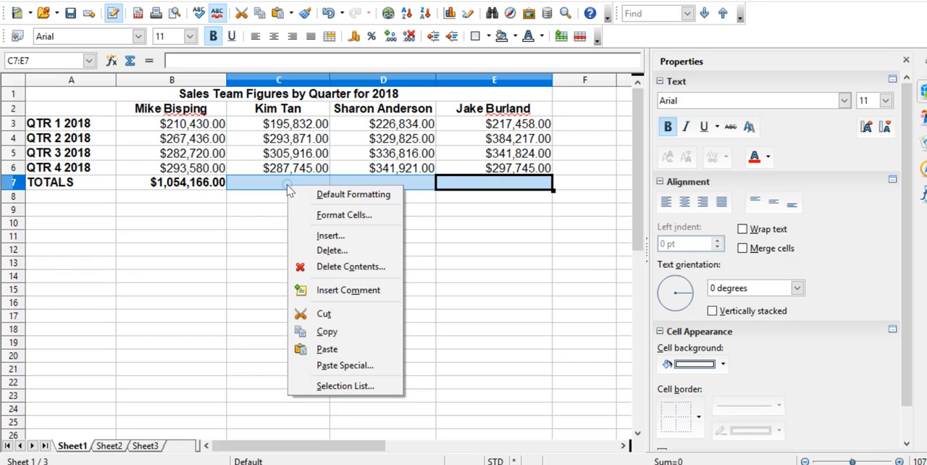
{"action": "left_click", "coordinate": [326, 351]}
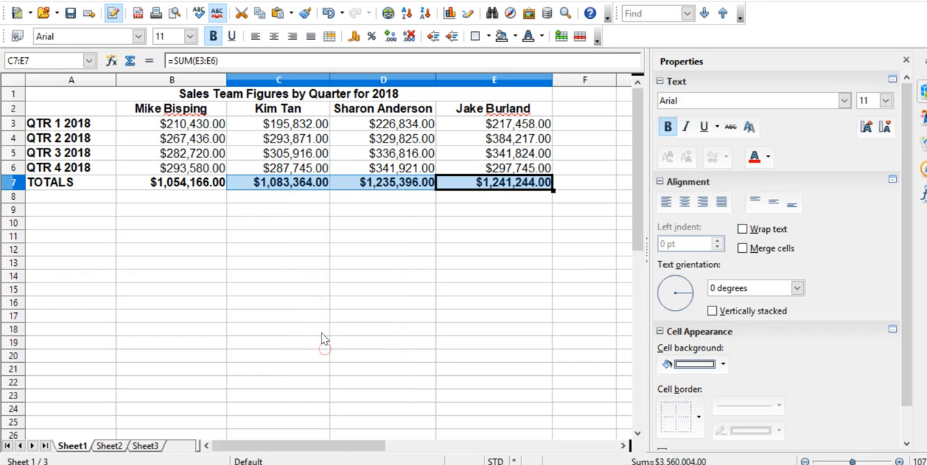
{"action": "left_click", "coordinate": [285, 197]}
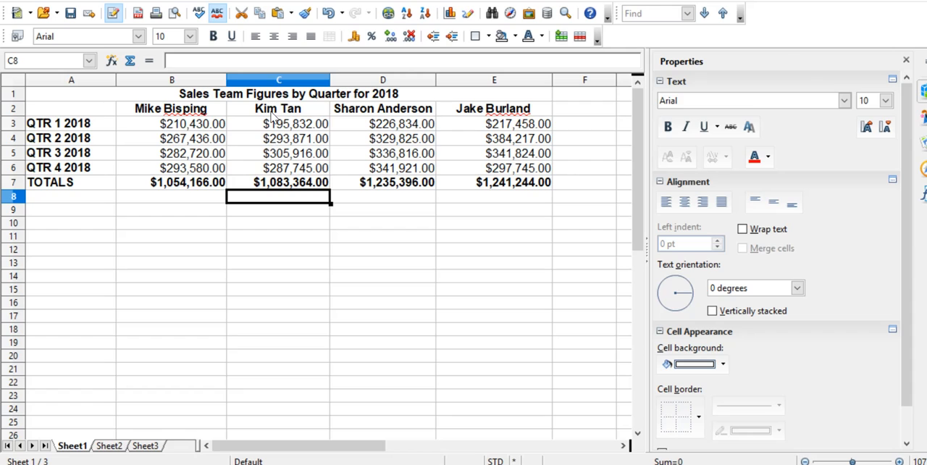
{"action": "left_click", "coordinate": [266, 185]}
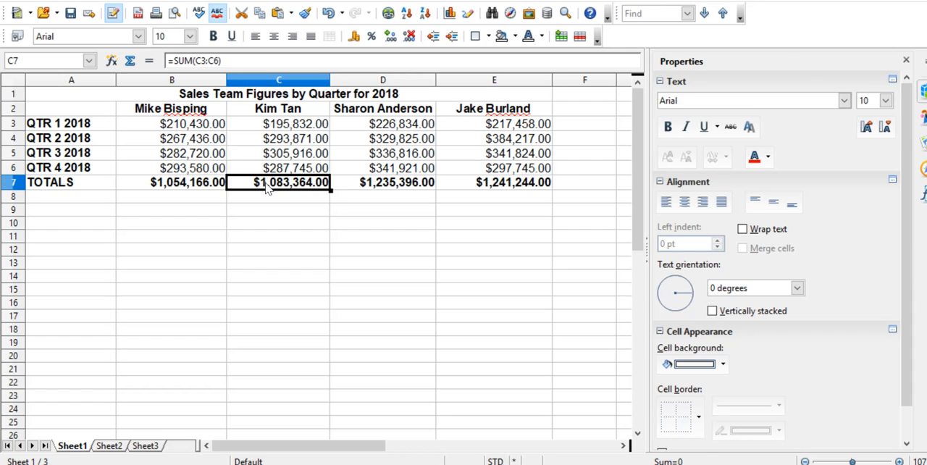
{"action": "left_click", "coordinate": [369, 183]}
{"action": "left_click", "coordinate": [467, 183]}
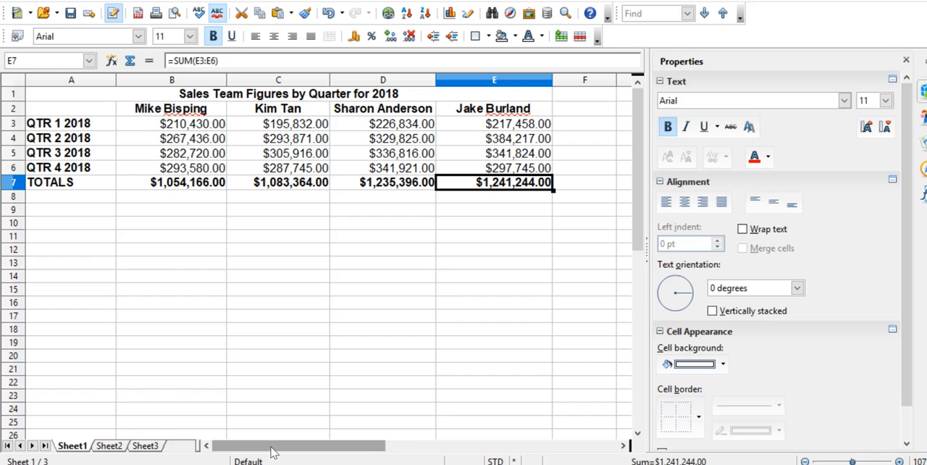
- Widen column F and enter a SUM formula in cell F7 that totals B7:E7
{"action": "left_click_drag", "start_coordinate": [273, 452], "coordinate": [345, 450]}
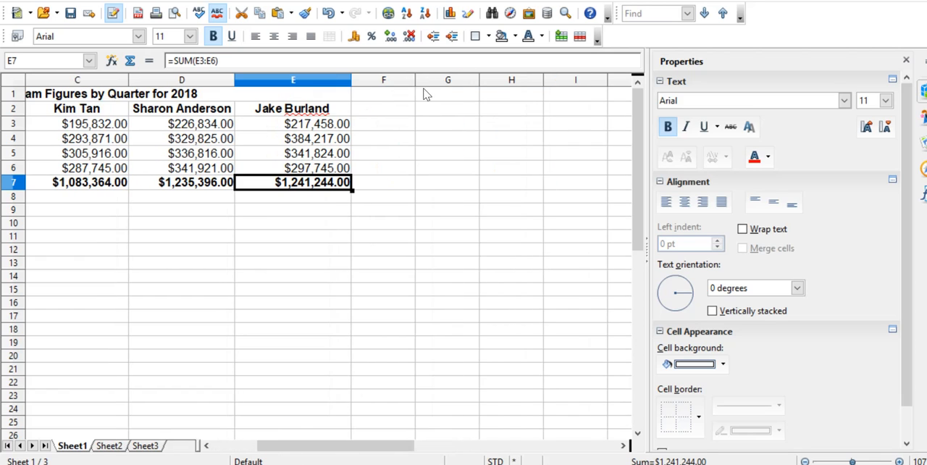
{"action": "left_click_drag", "start_coordinate": [415, 77], "coordinate": [486, 76]}
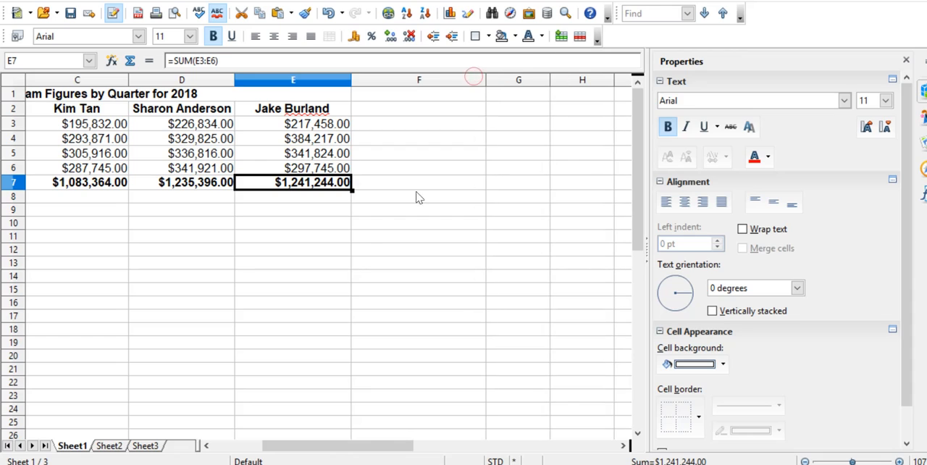
{"action": "left_click", "coordinate": [387, 185]}
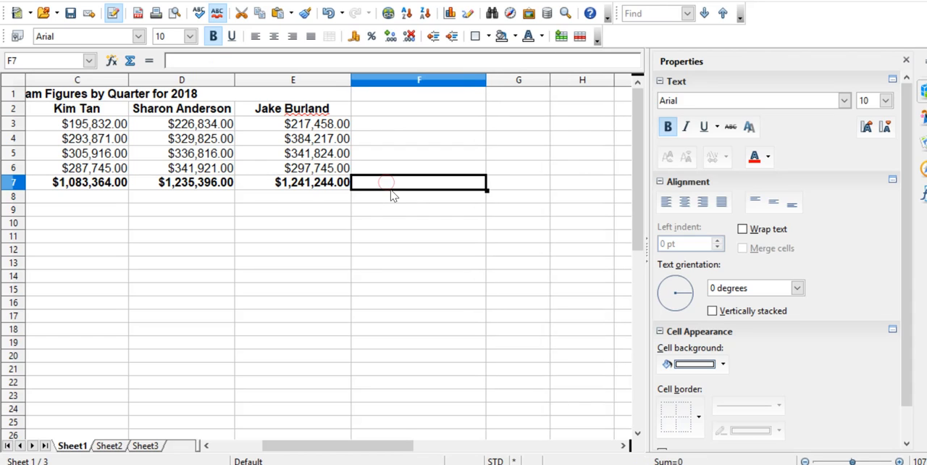
{"action": "type", "text": "=SU"}
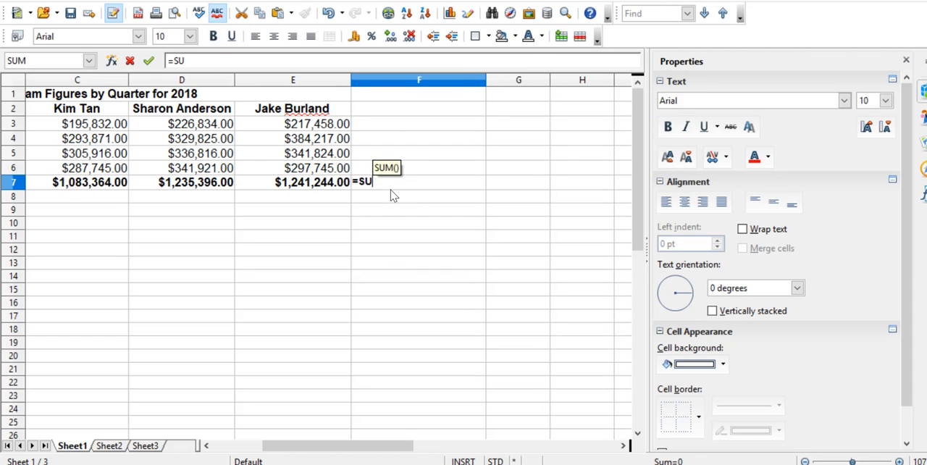
{"action": "type", "text": "M("}
{"action": "key", "text": "Left"}
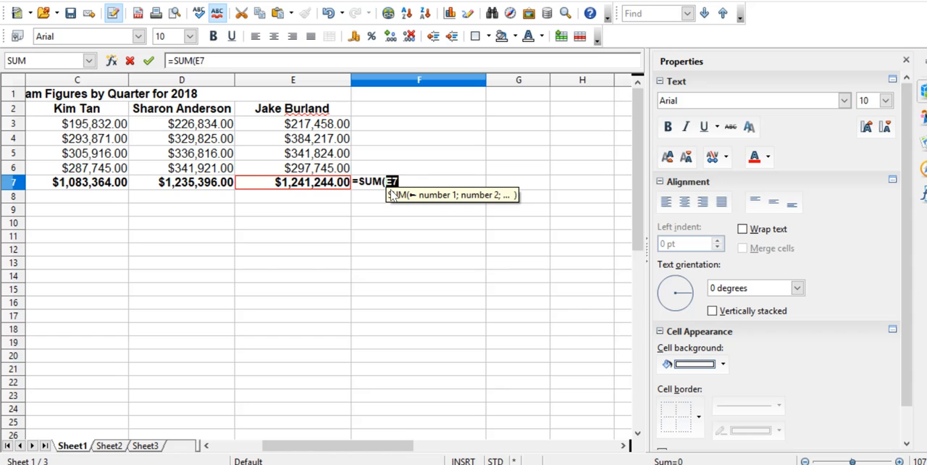
{"action": "key", "text": "shift+Left"}
{"action": "key", "text": "shift+Left"}
{"action": "key", "text": "shift+Left"}
{"action": "key", "text": "Return"}
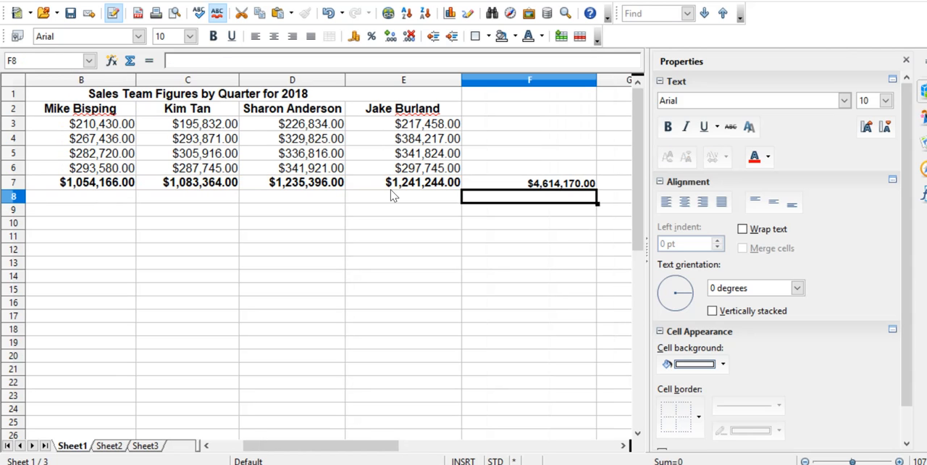
- Set the font size of the grand total in cell F7 to 11
{"action": "key", "text": "Up"}
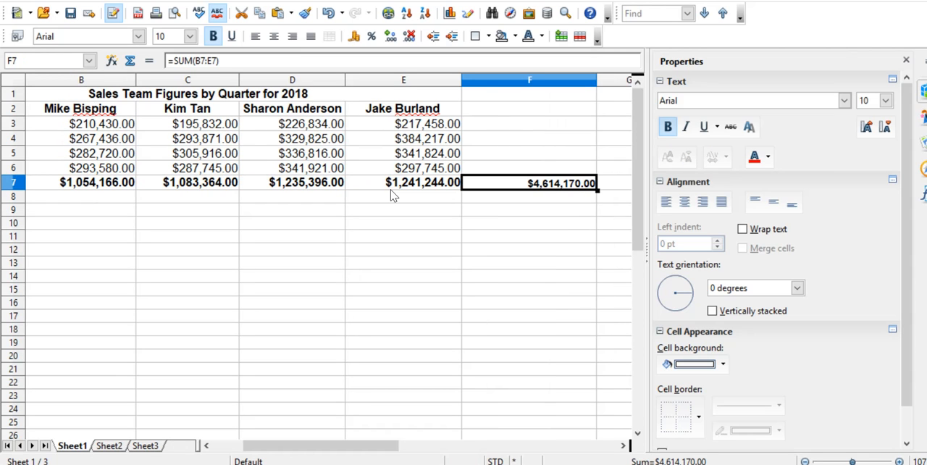
{"action": "left_click", "coordinate": [884, 101]}
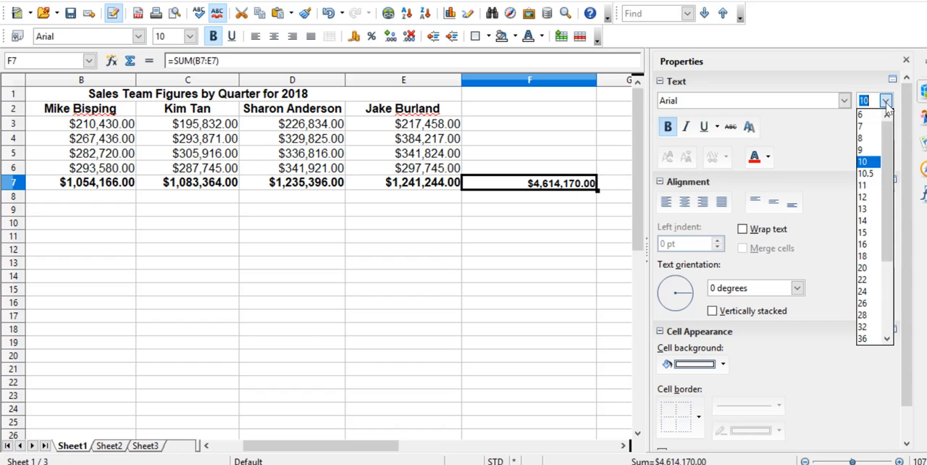
{"action": "left_click", "coordinate": [860, 187]}
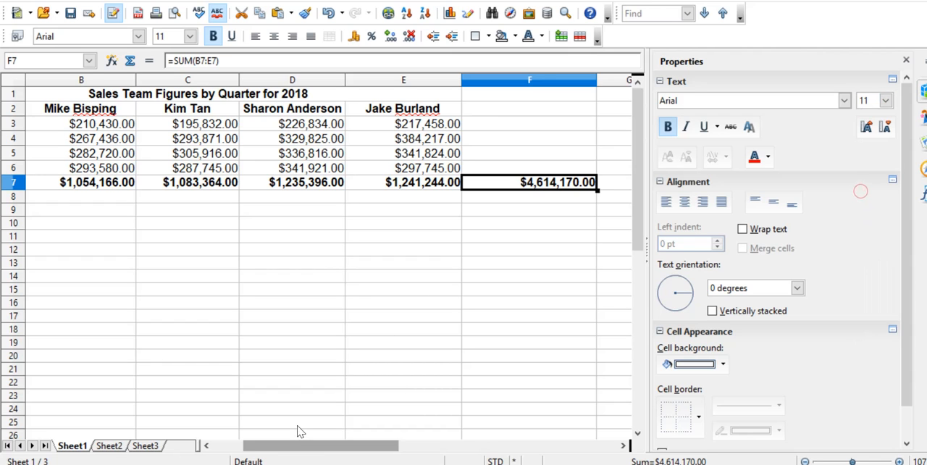
- Narrow columns A to F slightly so that the whole table fits in the visible sheet area
{"action": "left_click_drag", "start_coordinate": [302, 445], "coordinate": [293, 443]}
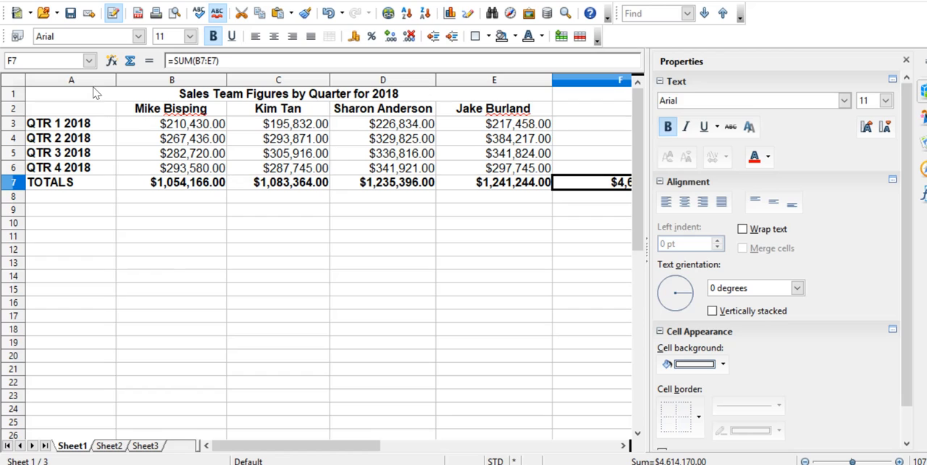
{"action": "left_click_drag", "start_coordinate": [116, 78], "coordinate": [101, 77]}
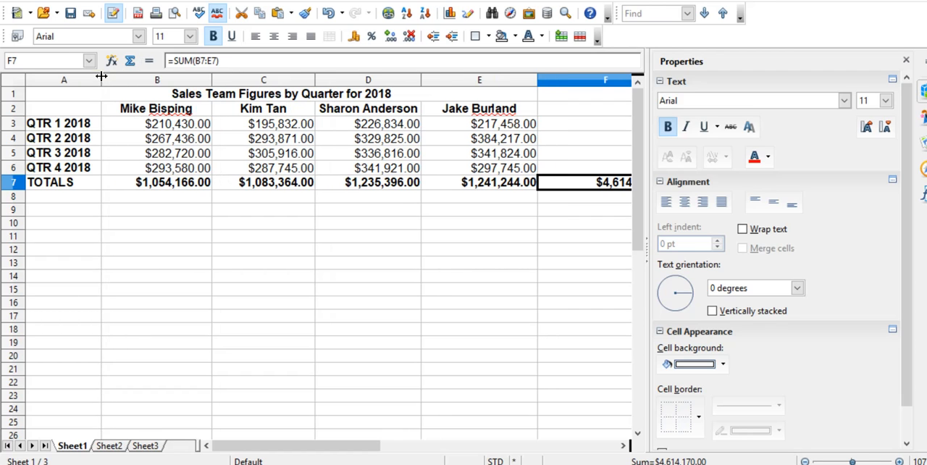
{"action": "left_click_drag", "start_coordinate": [212, 75], "coordinate": [201, 76]}
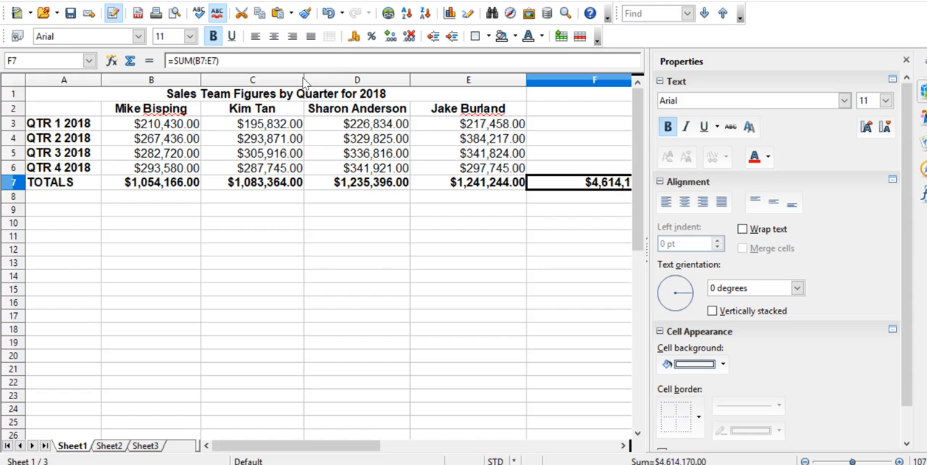
{"action": "left_click_drag", "start_coordinate": [304, 82], "coordinate": [291, 79]}
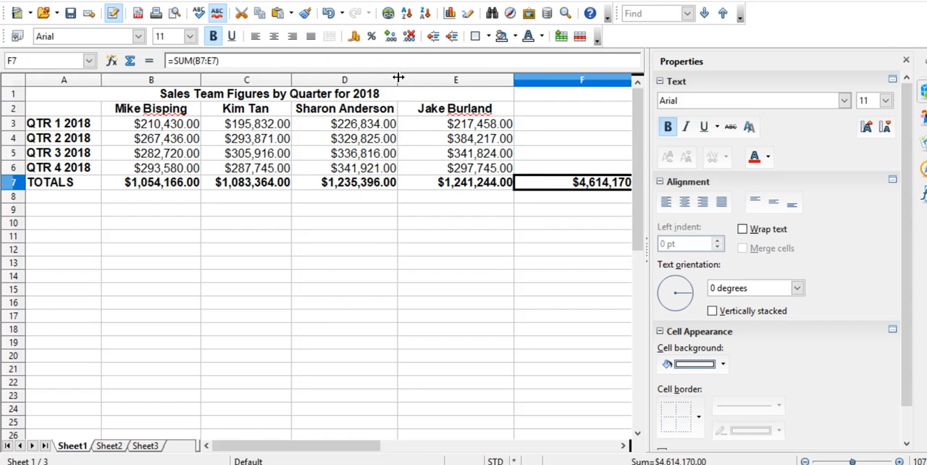
{"action": "left_click_drag", "start_coordinate": [398, 78], "coordinate": [388, 78]}
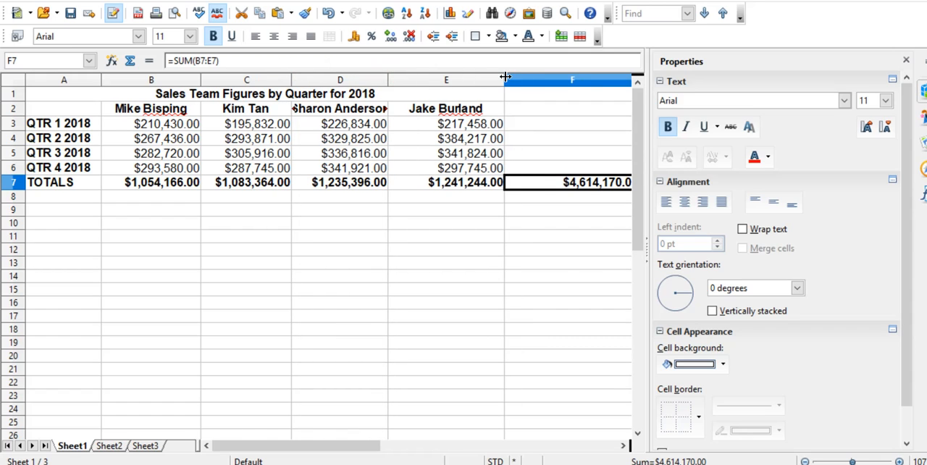
{"action": "left_click_drag", "start_coordinate": [505, 76], "coordinate": [486, 79]}
{"action": "left_click_drag", "start_coordinate": [621, 80], "coordinate": [603, 75]}
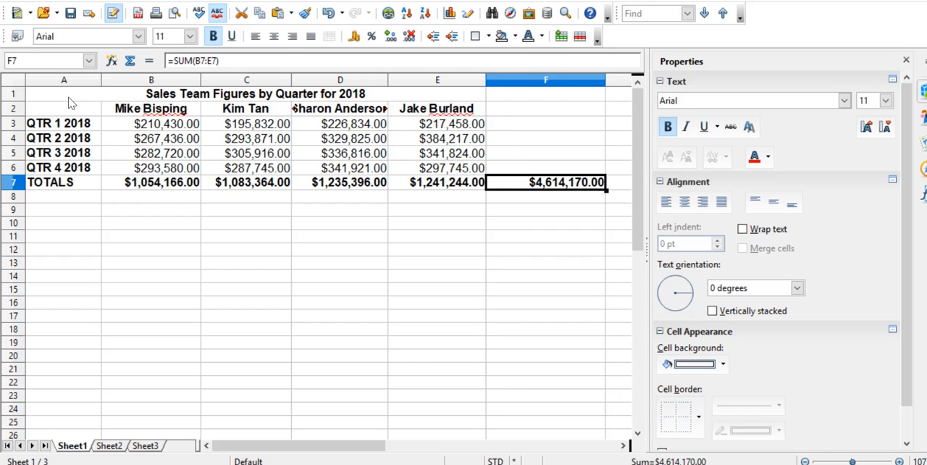
- Apply outer and inner borders to every cell in the range A1:F7
{"action": "left_click_drag", "start_coordinate": [68, 95], "coordinate": [543, 187]}
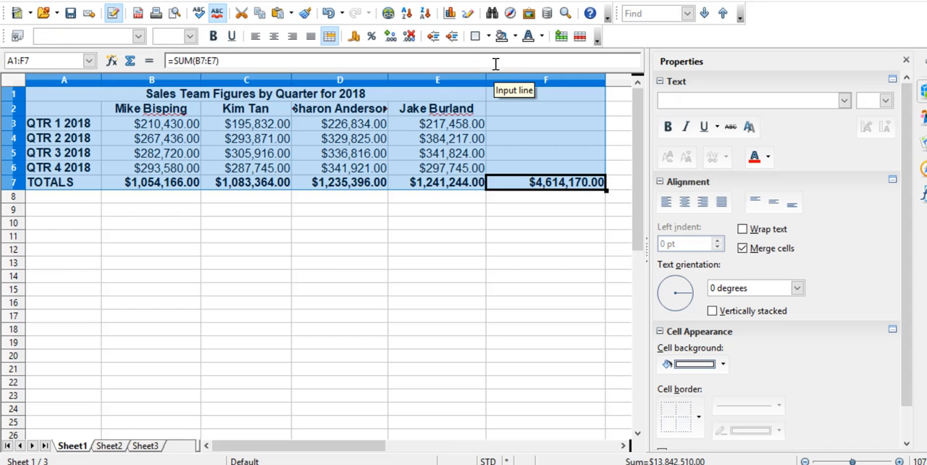
{"action": "left_click", "coordinate": [481, 36]}
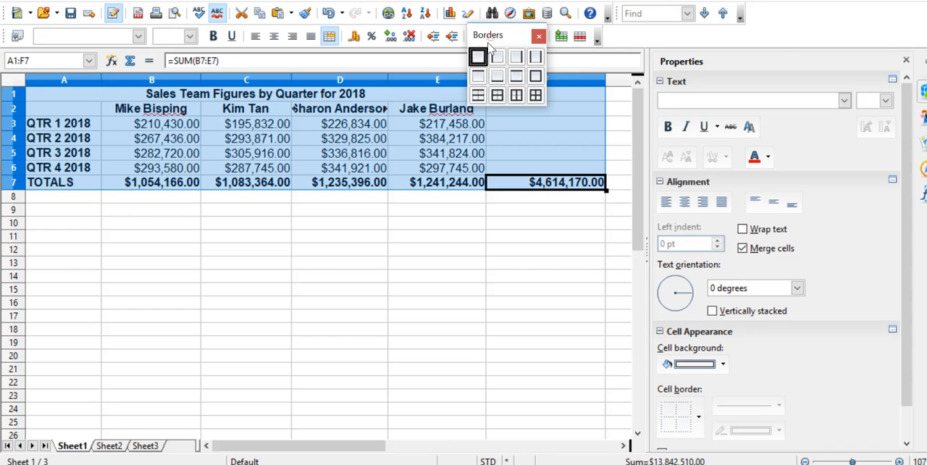
{"action": "left_click", "coordinate": [540, 101]}
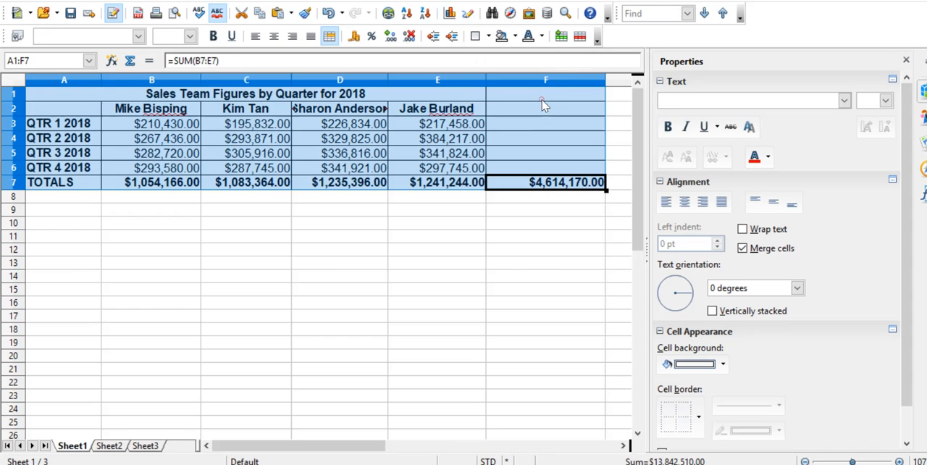
{"action": "left_click", "coordinate": [267, 331]}
- Fill the title and header rows, A1:F2, with a light blue background
{"action": "left_click_drag", "start_coordinate": [90, 96], "coordinate": [534, 109]}
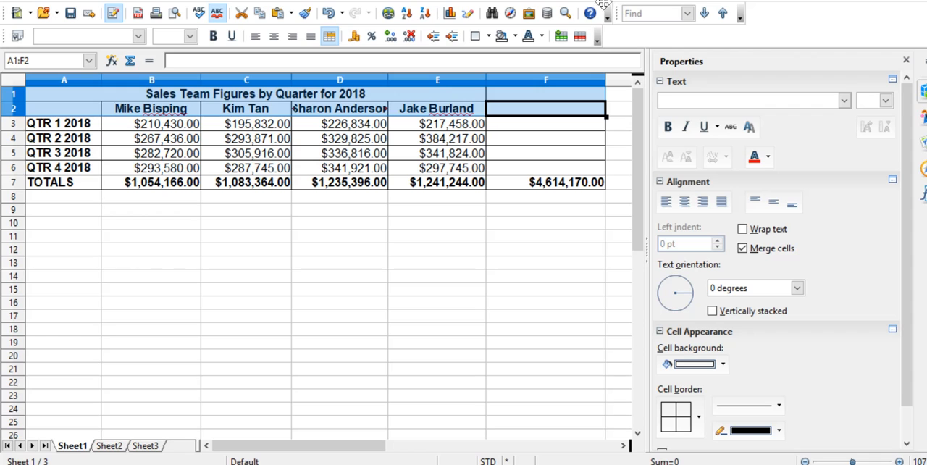
{"action": "left_click", "coordinate": [512, 36]}
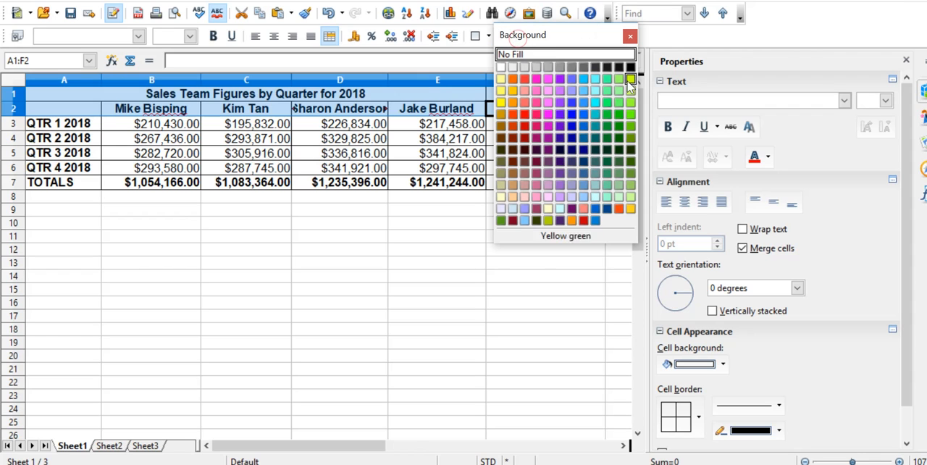
{"action": "left_click", "coordinate": [579, 93]}
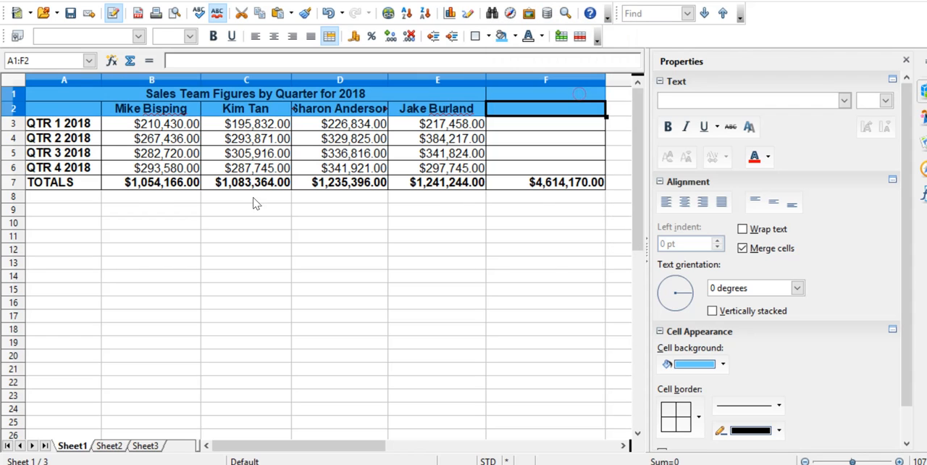
- Fill the totals row A7:F7 with the same light blue as the header rows and hide the properties sidebar
{"action": "left_click", "coordinate": [51, 188]}
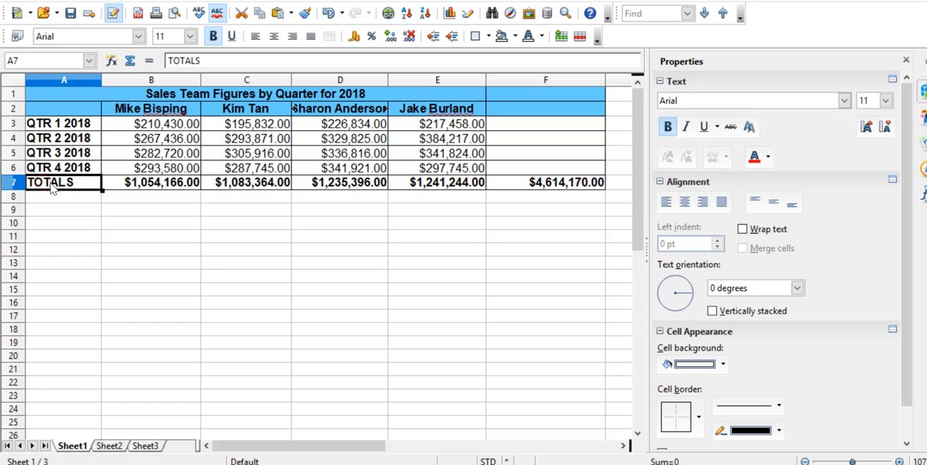
{"action": "left_click_drag", "start_coordinate": [51, 188], "coordinate": [507, 190]}
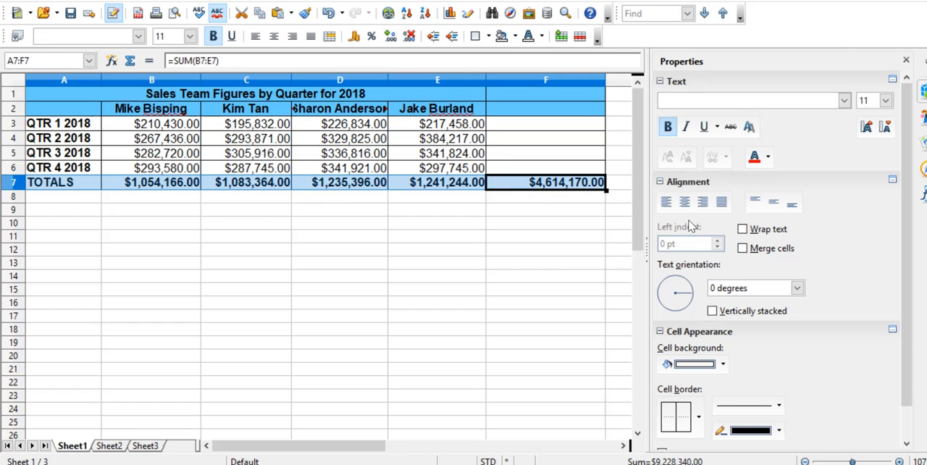
{"action": "left_click", "coordinate": [723, 364]}
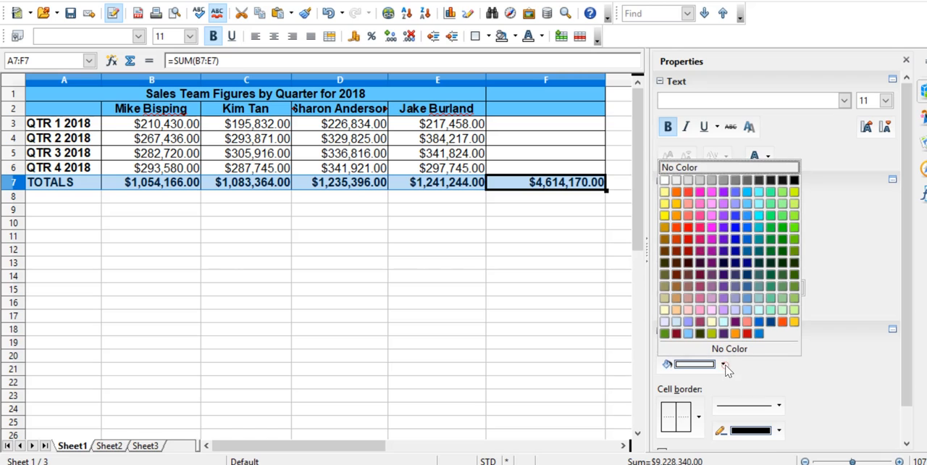
{"action": "left_click", "coordinate": [747, 203]}
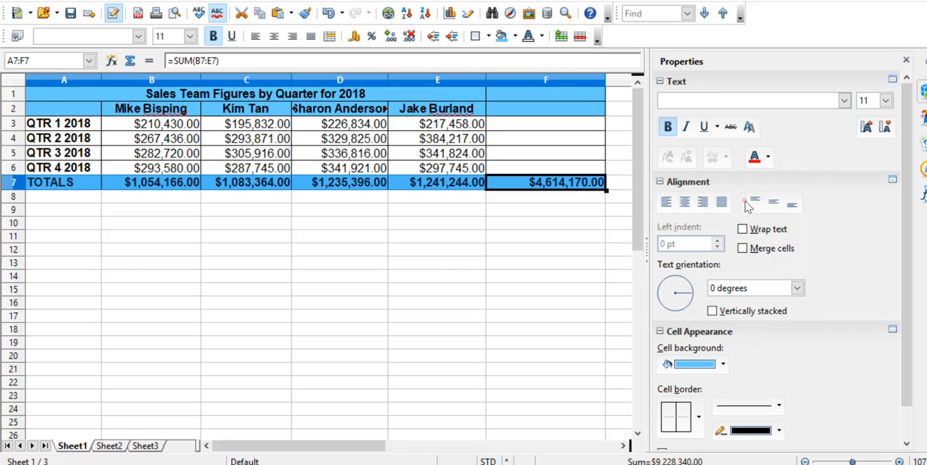
{"action": "left_click", "coordinate": [449, 282]}
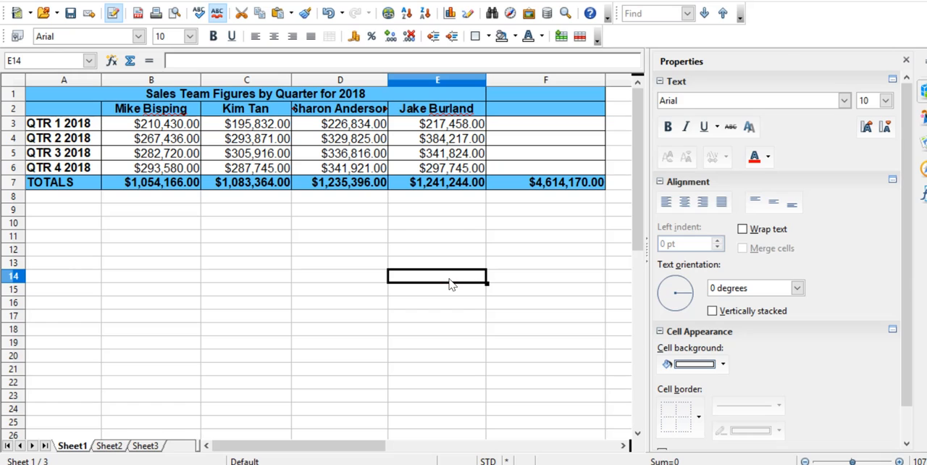
{"action": "left_click", "coordinate": [646, 252]}
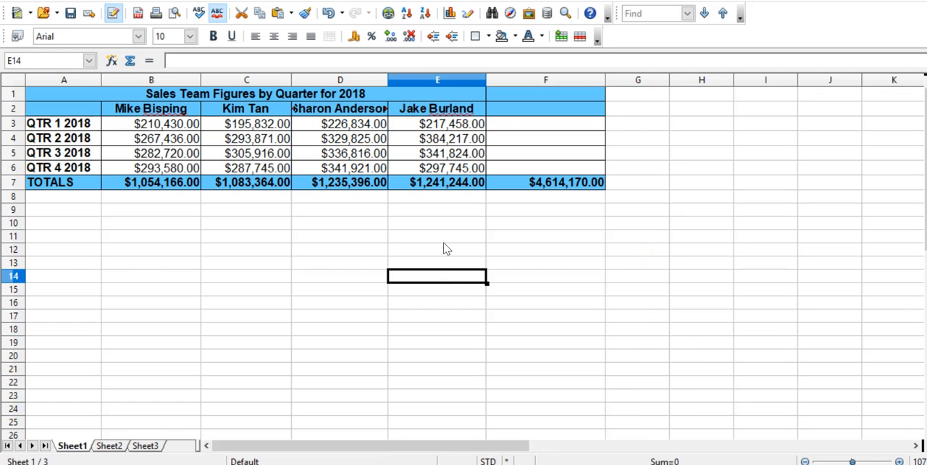